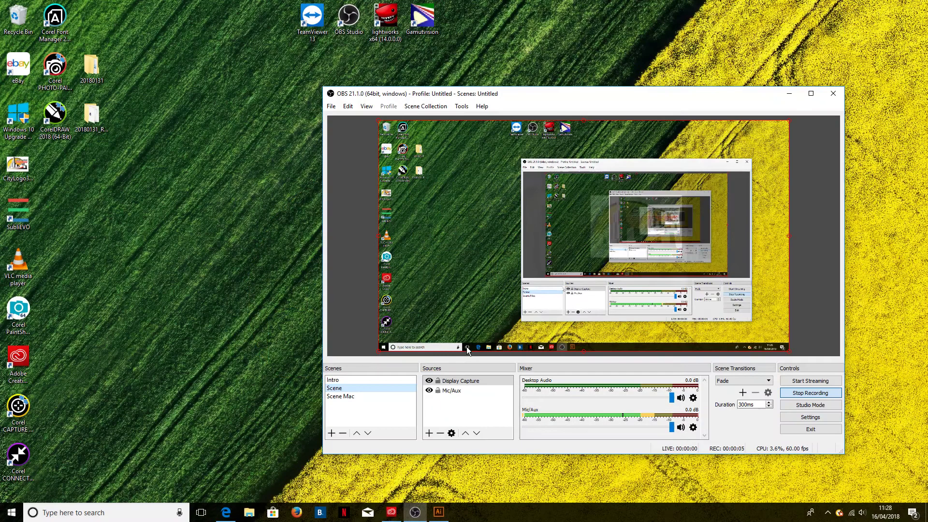
Minimise the OBS Studio window to reveal the desktop and its printer profile file
click(787, 97)
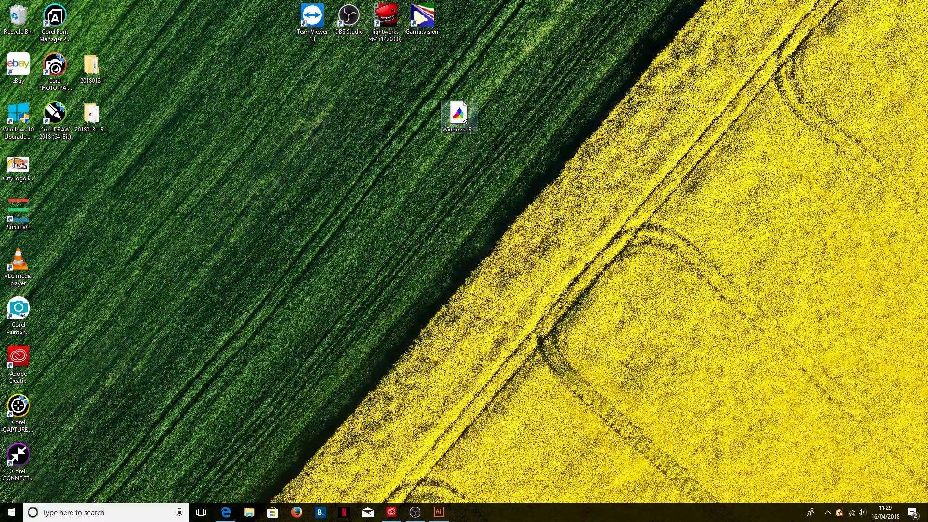
Install the Windows_RicohSG3110DN_CityInkExpressA4 .icm file using its Install Profile command
click(463, 116)
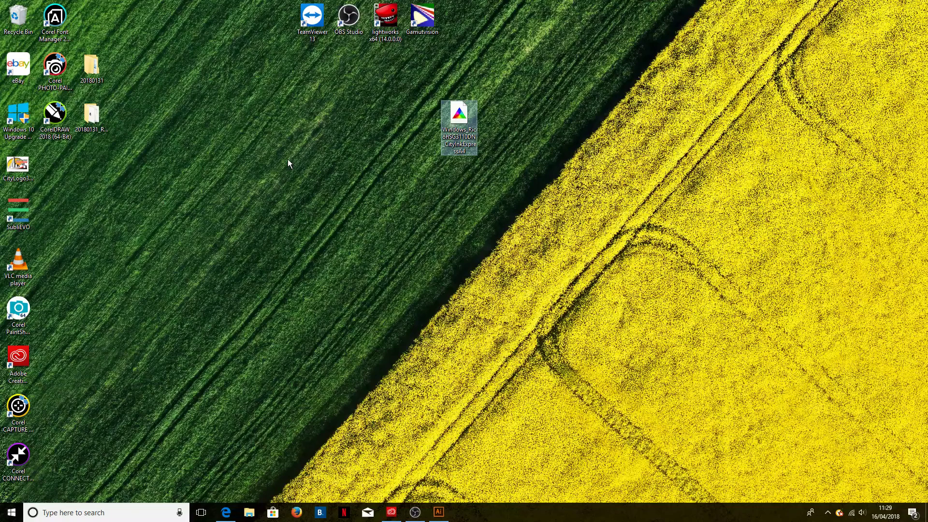
right_click(464, 117)
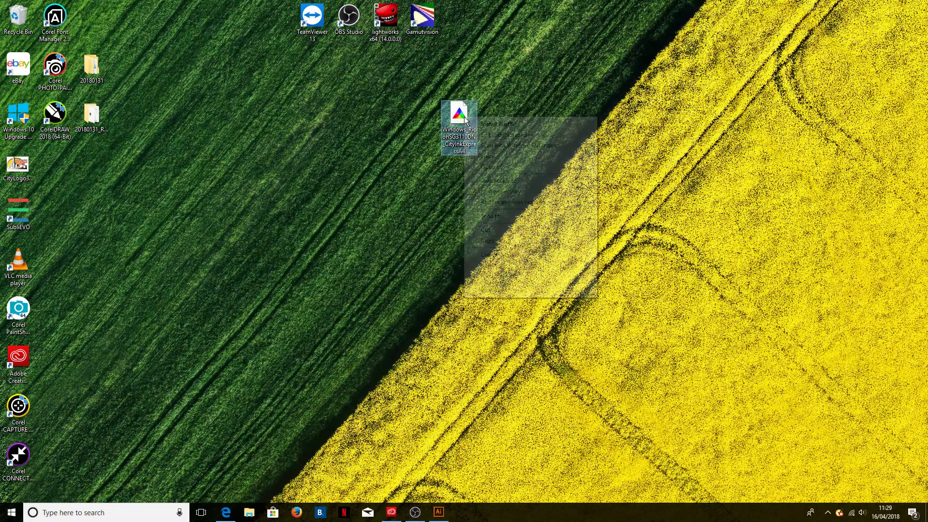
click(530, 125)
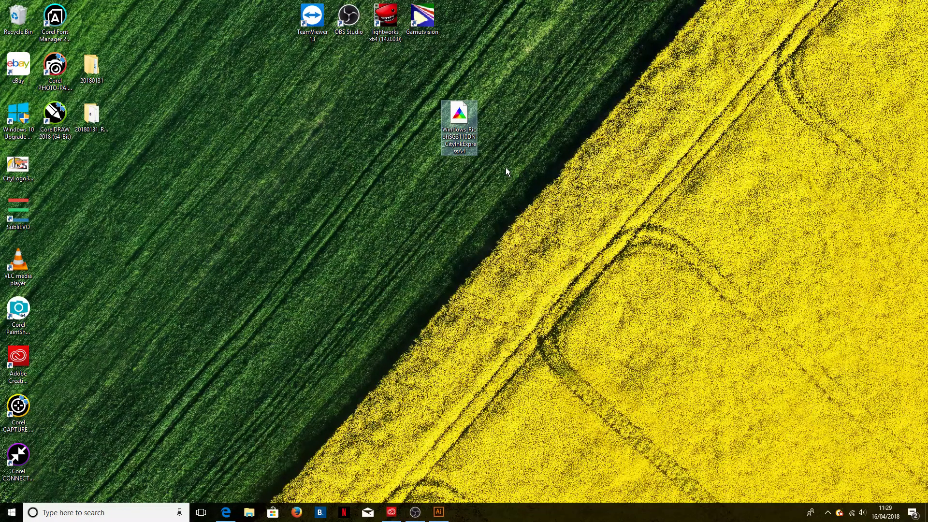
Switch to Illustrator and open Edit > Print Presets with the [Default] preset selected
click(438, 512)
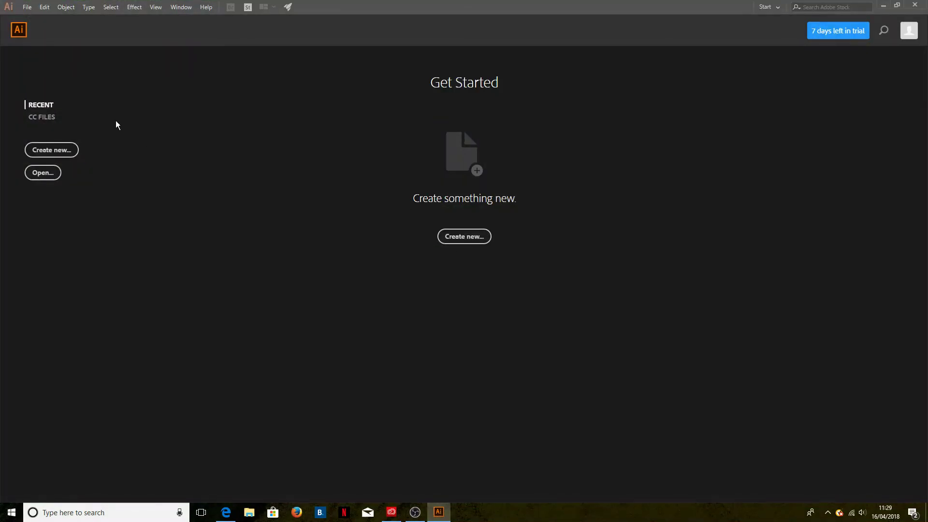
click(44, 6)
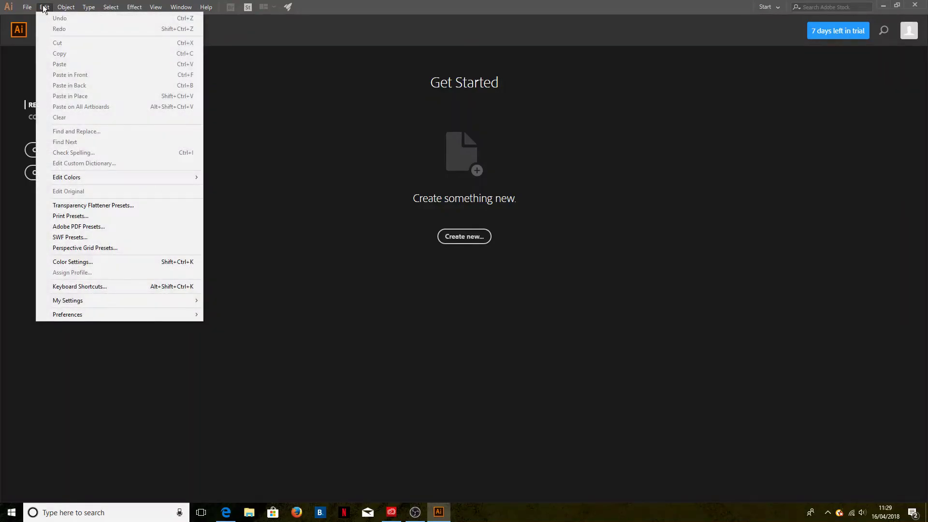
click(155, 215)
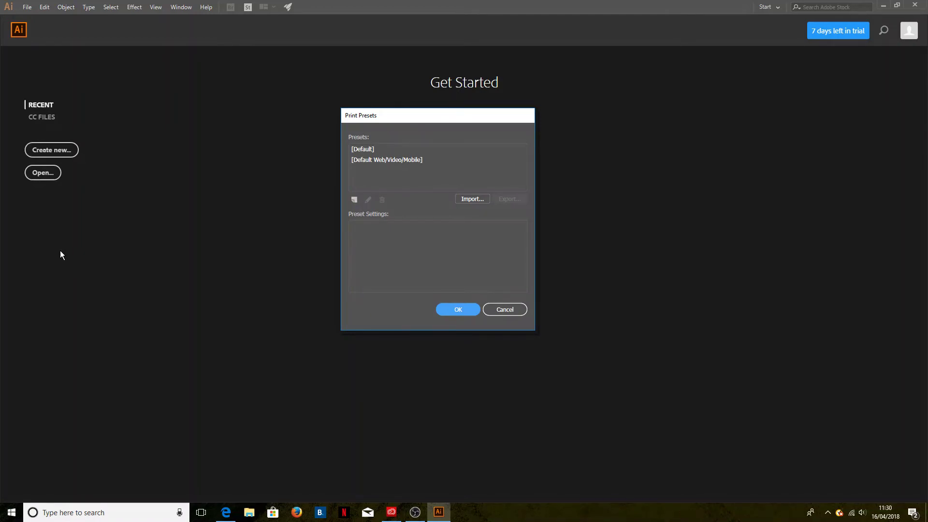
click(379, 150)
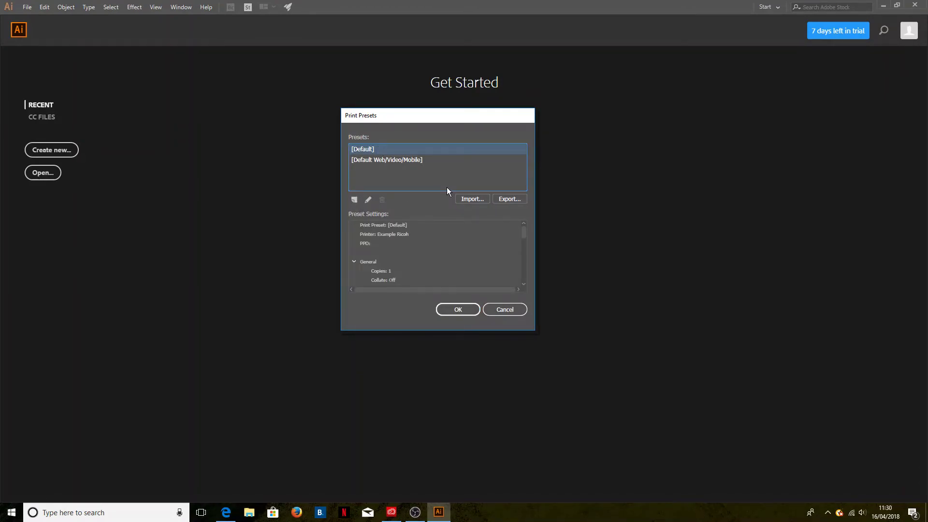
Create a new print preset named Sublimation that uses the Example Ricoh printer
click(354, 200)
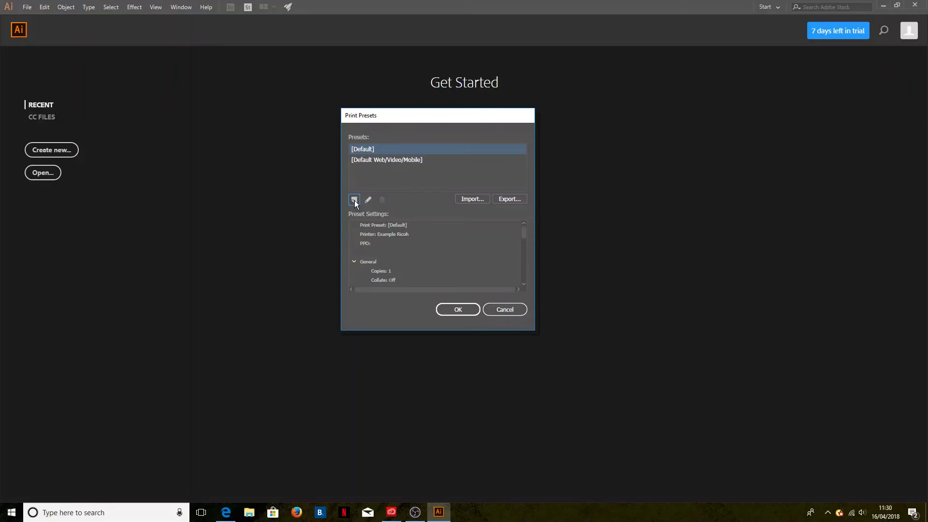
click(354, 201)
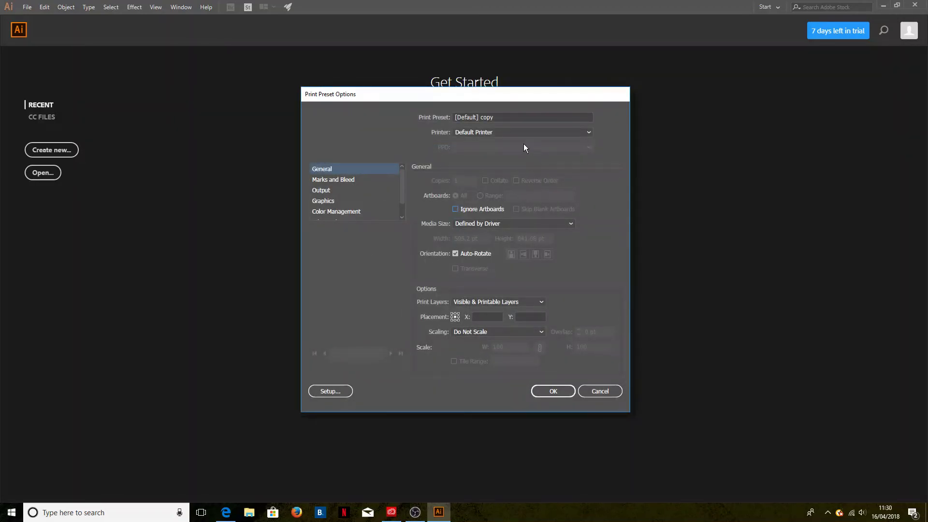
click(513, 133)
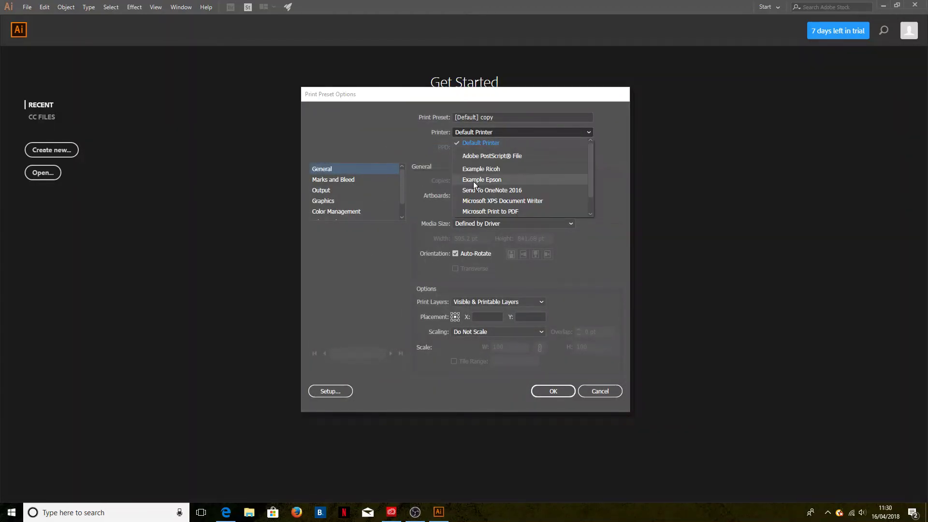
click(518, 169)
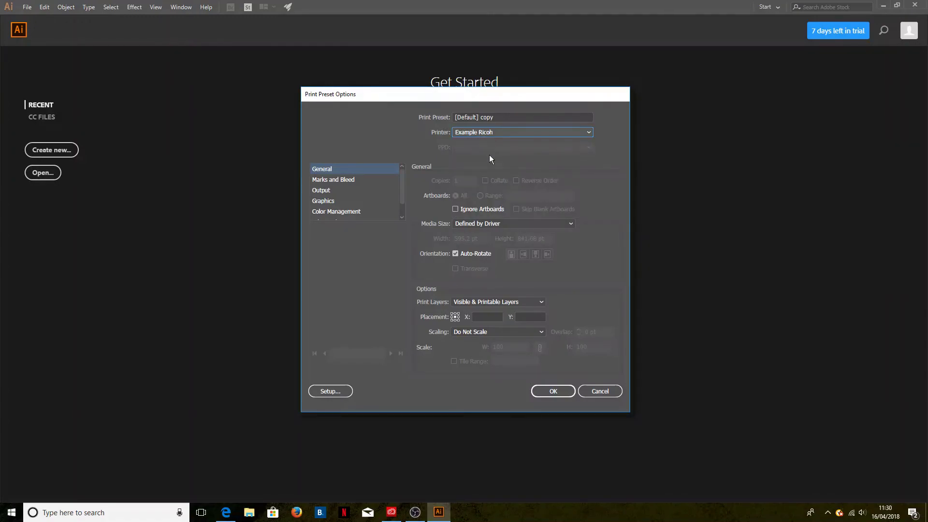
click(515, 117)
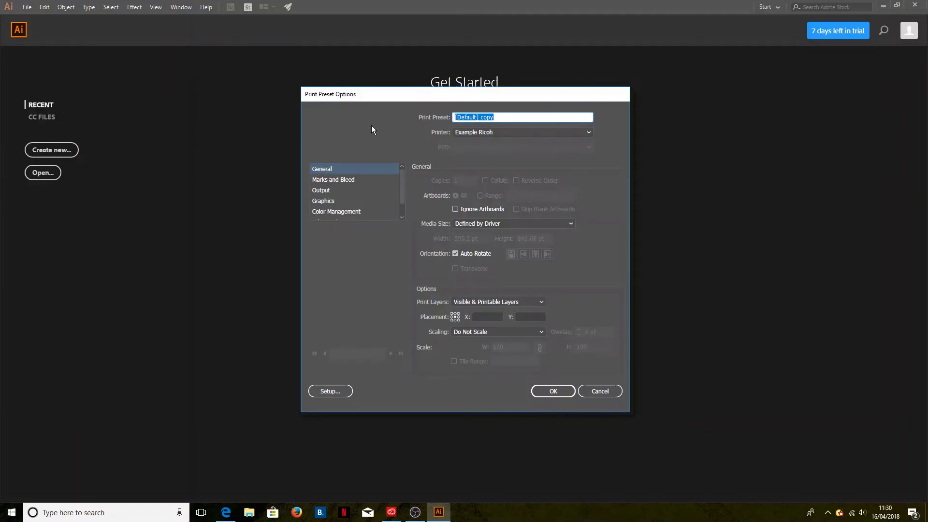
text(Sublimation)
Set the Sublimation preset's printer profile to Windows_RicohSG3110DN_CityInkExpressA4.icm and save it
click(373, 213)
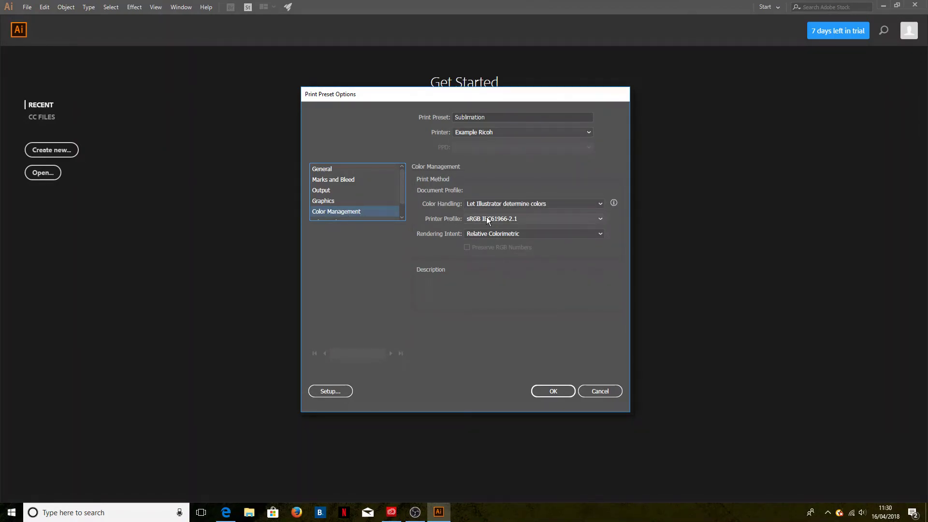
click(550, 219)
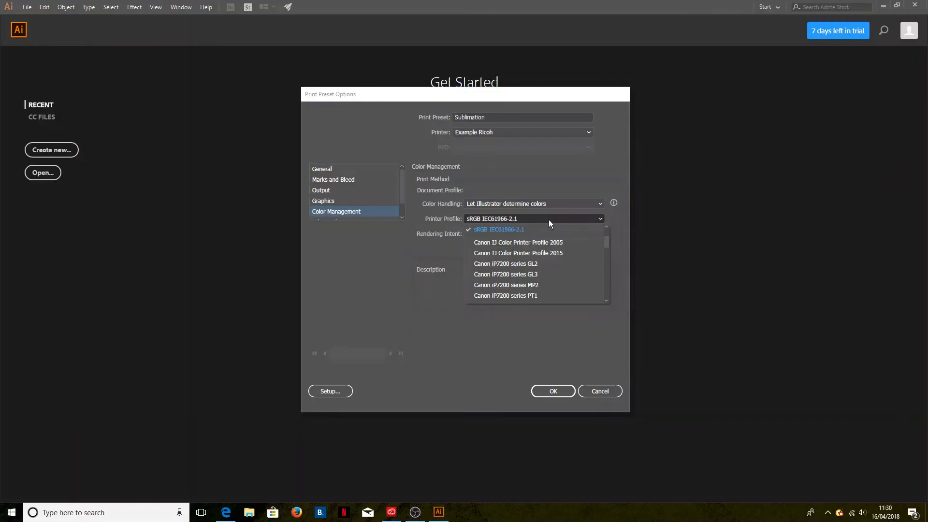
drag(607, 242, 610, 300)
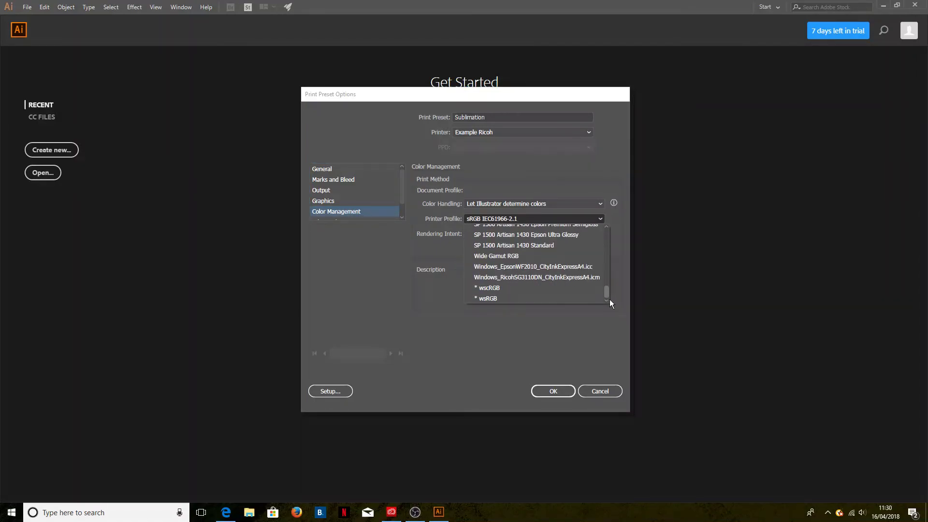
click(530, 278)
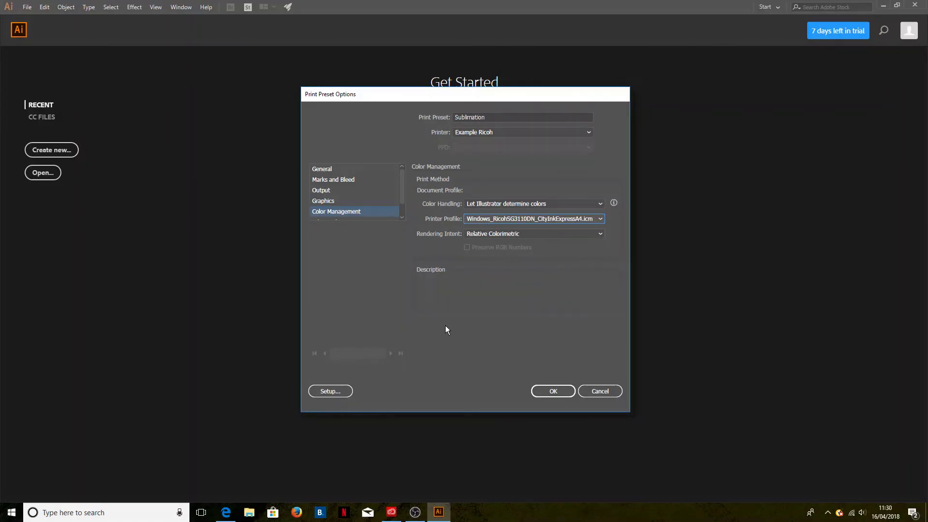
click(556, 387)
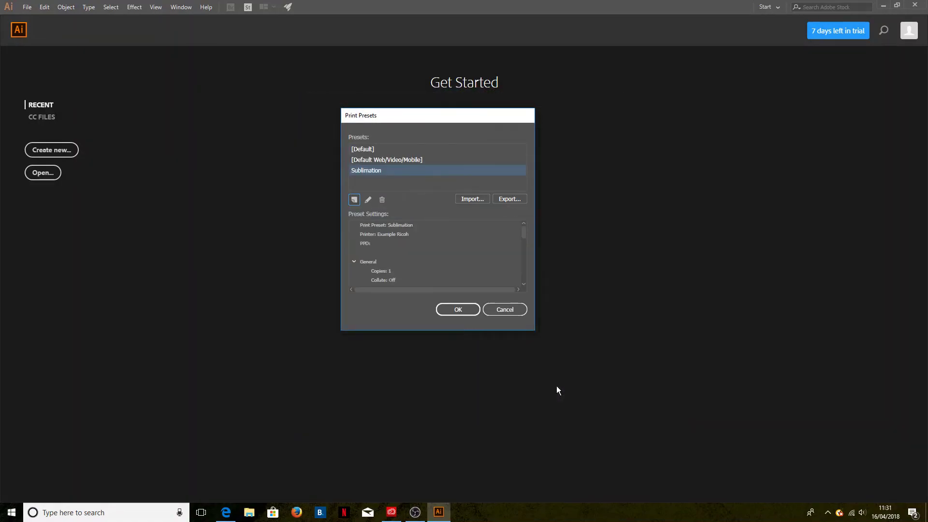
Edit the [Default] preset and set its printer to Example Ricoh
click(391, 170)
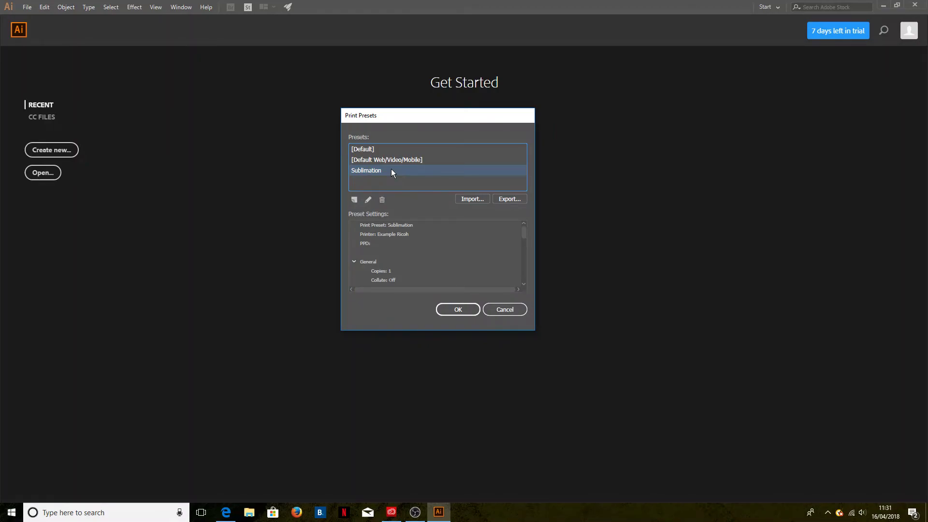
click(374, 150)
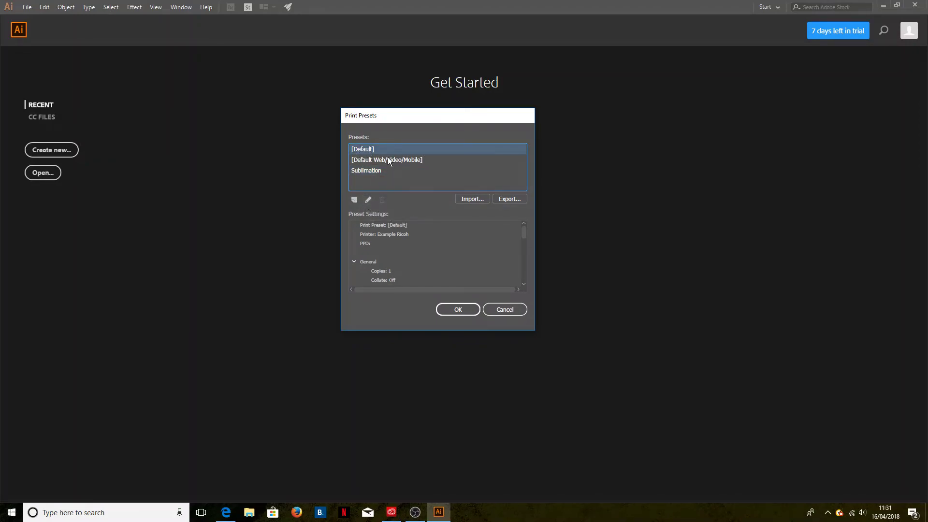
click(369, 200)
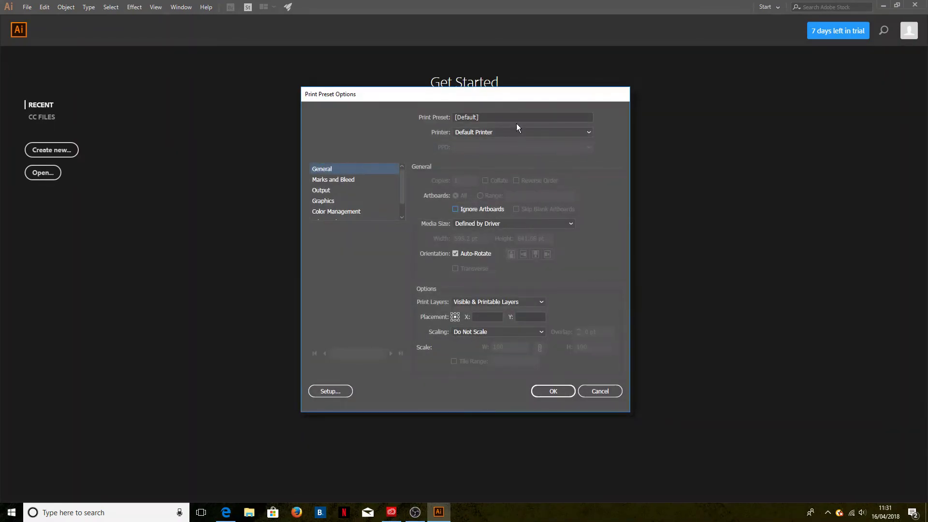
click(510, 132)
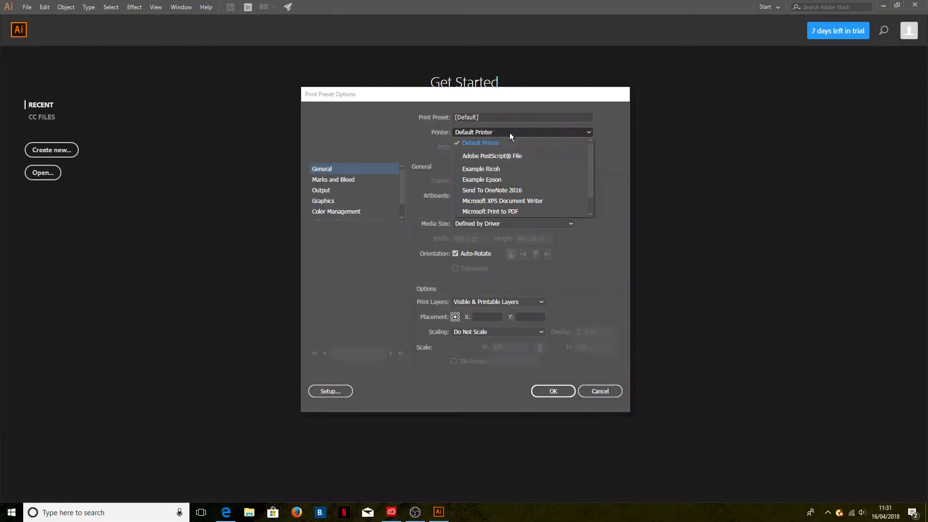
click(517, 171)
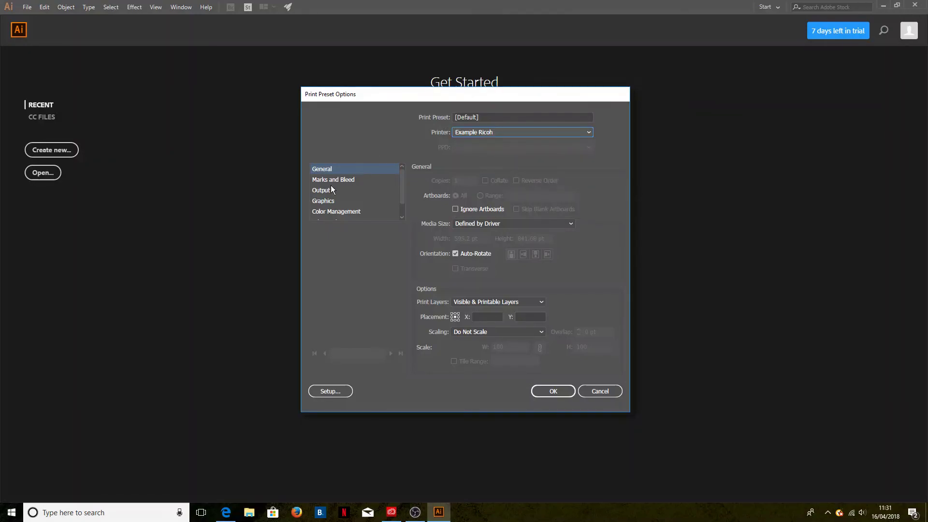
Give [Default] the Windows_RicohSG3110DN_CityInkExpressA4.icm printer profile, save it, and close Print Presets
click(341, 213)
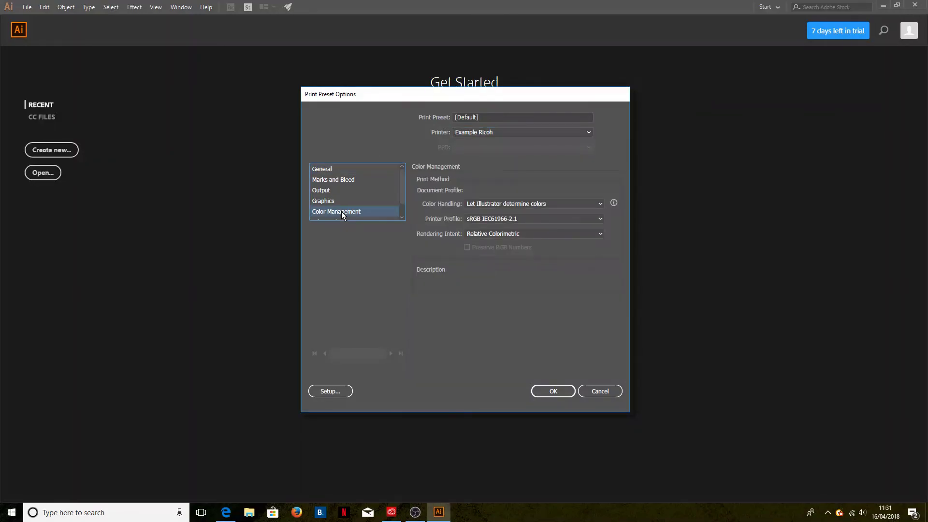
mouse_move(484, 205)
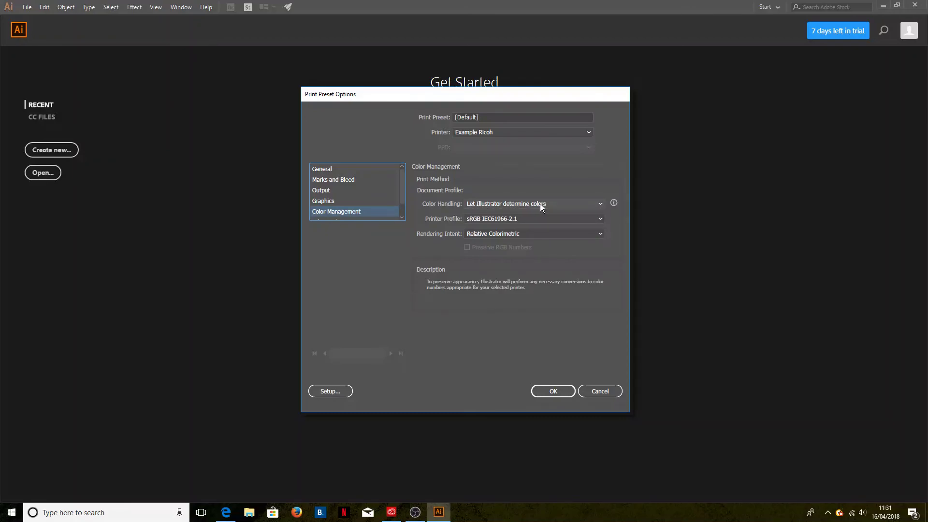
click(518, 221)
drag(607, 238, 612, 288)
scroll(600, 290, down, 3)
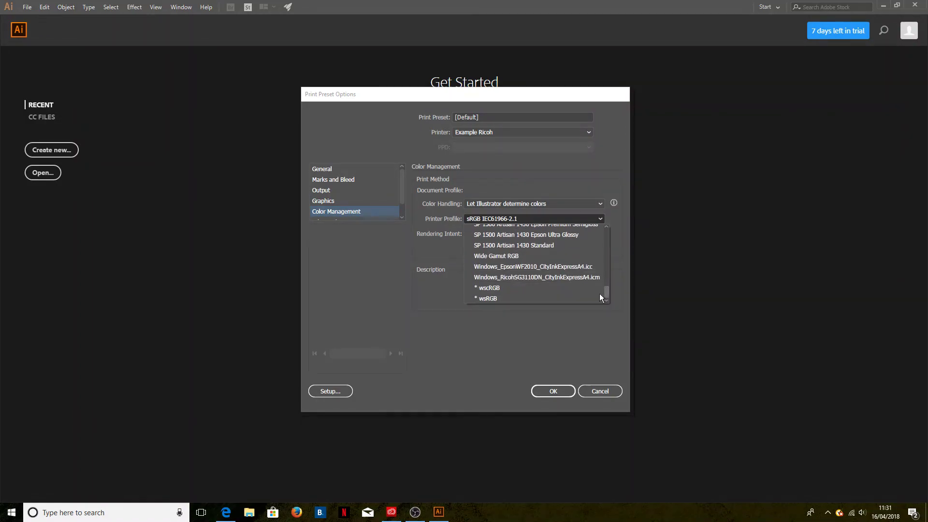
click(527, 275)
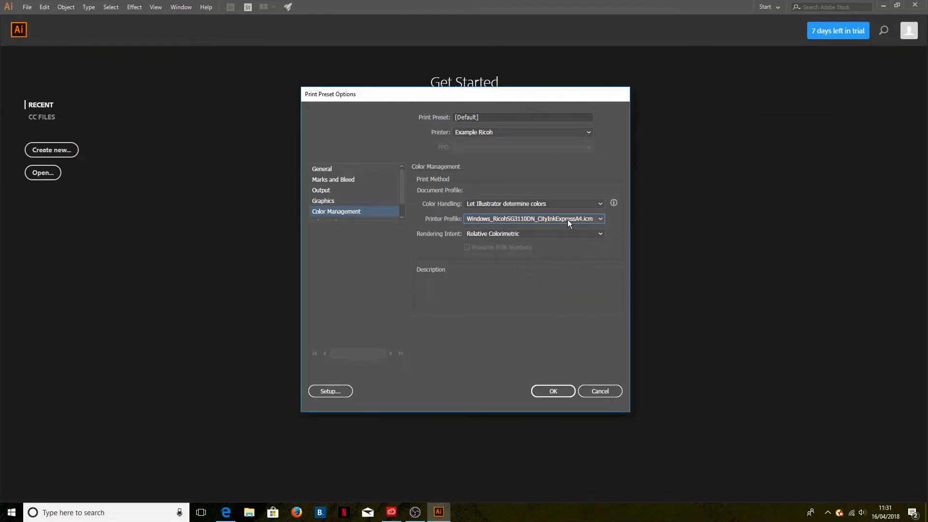
click(552, 391)
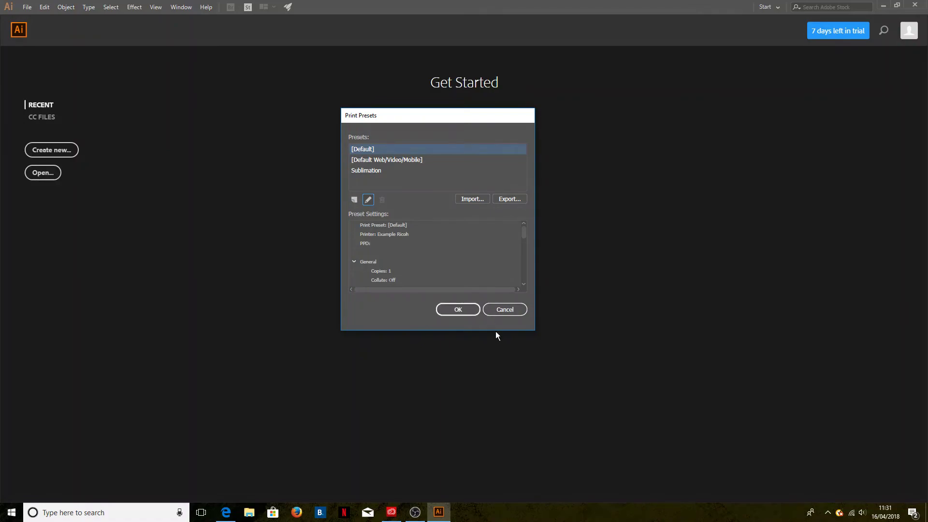
click(466, 308)
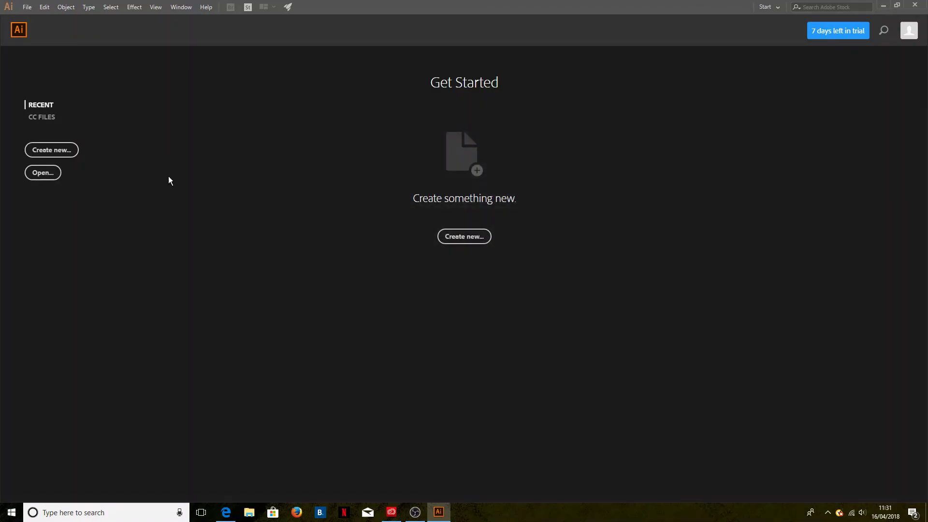
Create a new blank A4 document from the Print presets
click(27, 6)
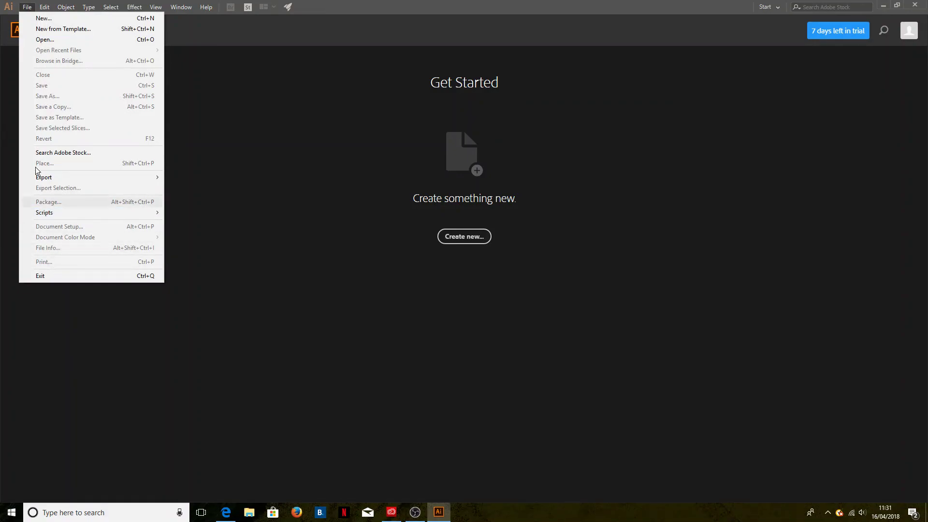
key(Escape)
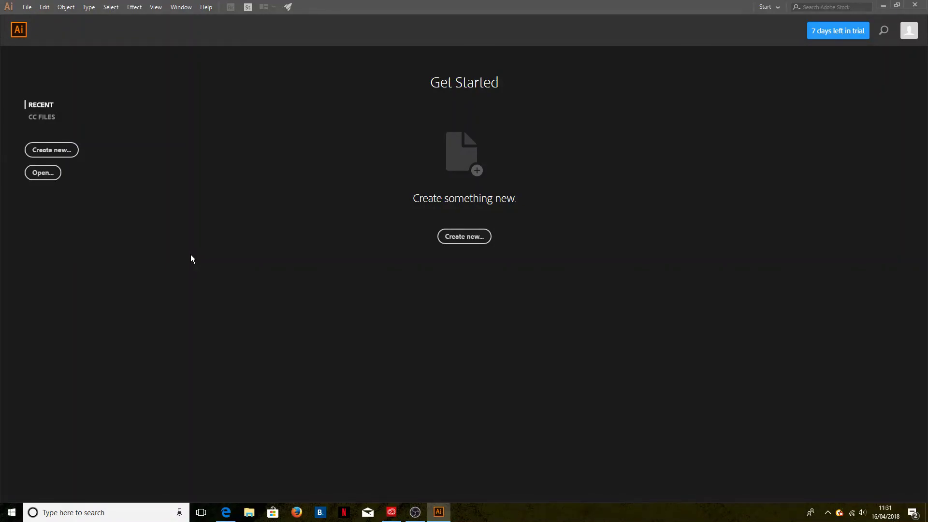
click(460, 241)
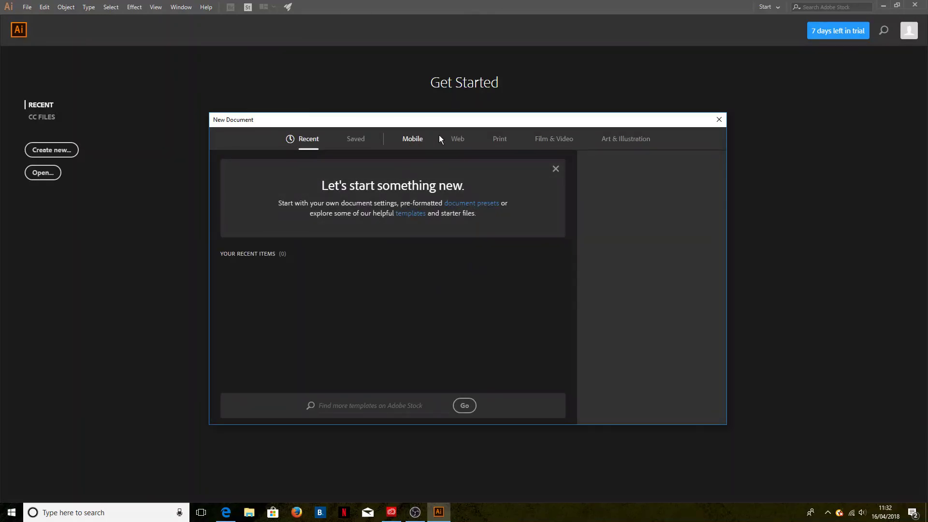
click(501, 141)
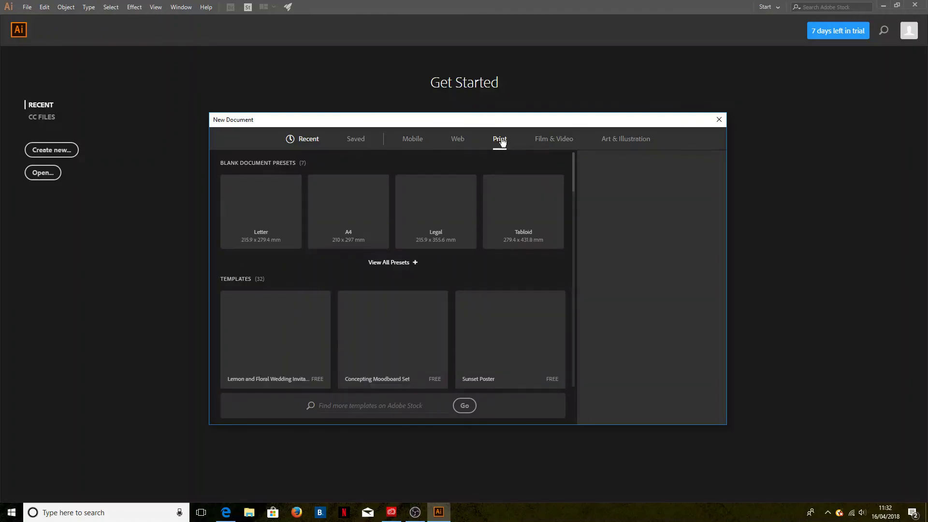
click(348, 206)
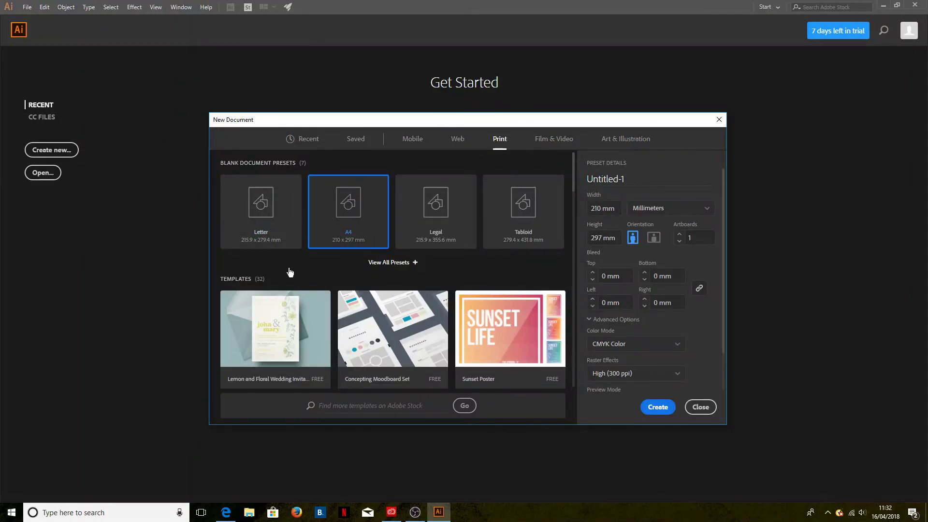
click(658, 407)
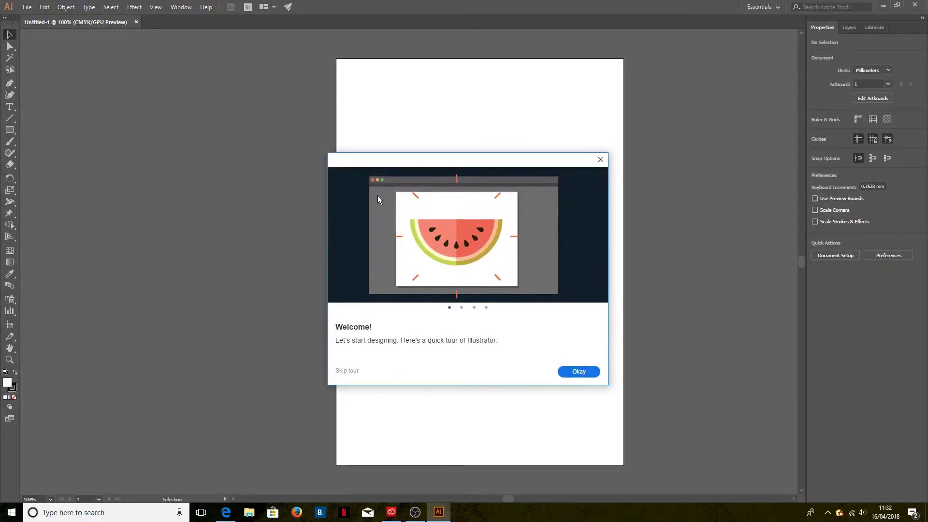
Close the tour, then check Print's Sublimation preset shows the CityInkExpressA4 profile, and cancel
click(600, 160)
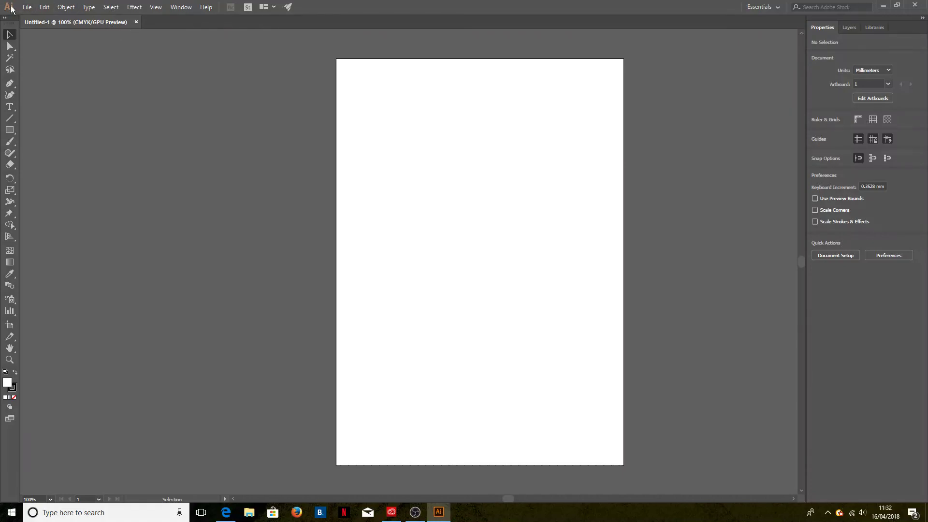
click(27, 7)
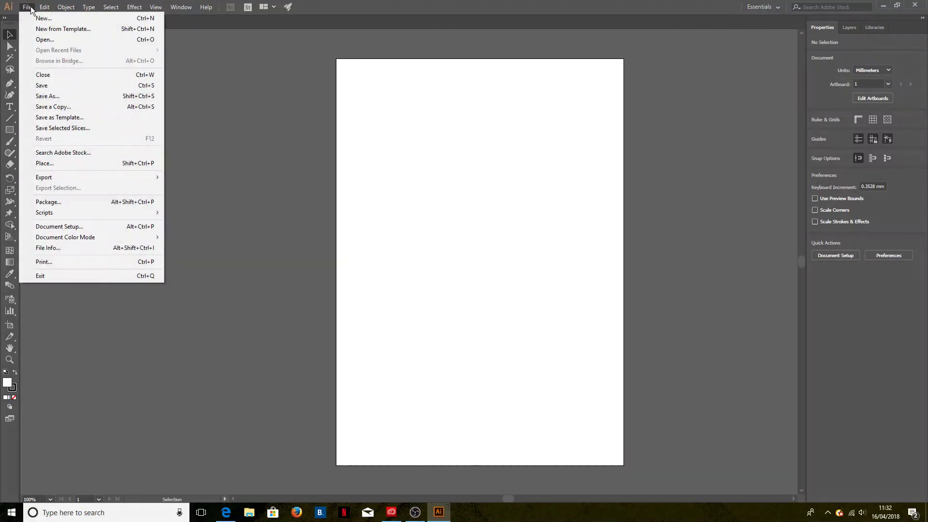
click(71, 262)
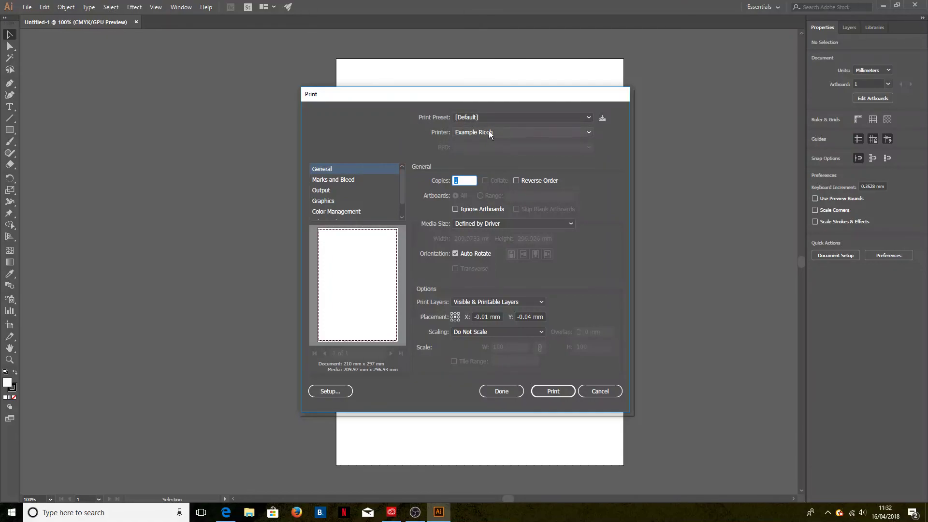
click(338, 213)
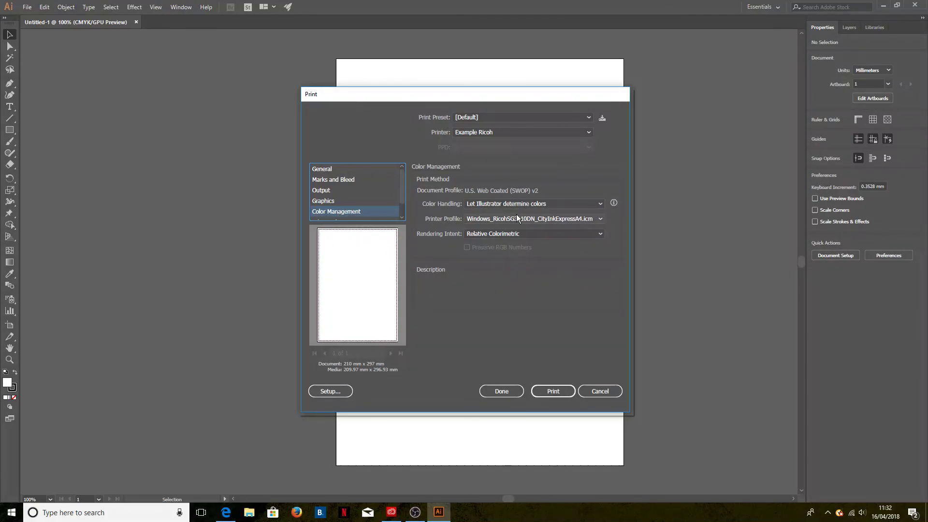
click(493, 118)
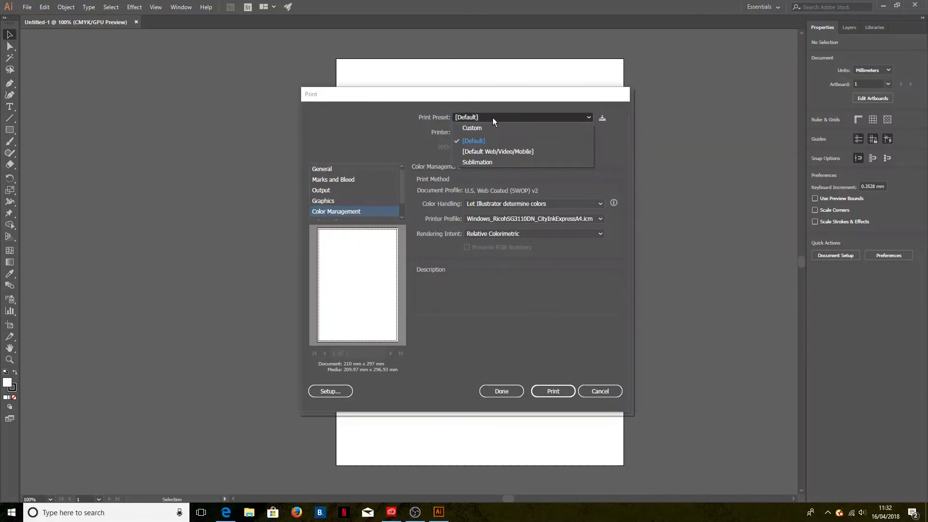
click(490, 162)
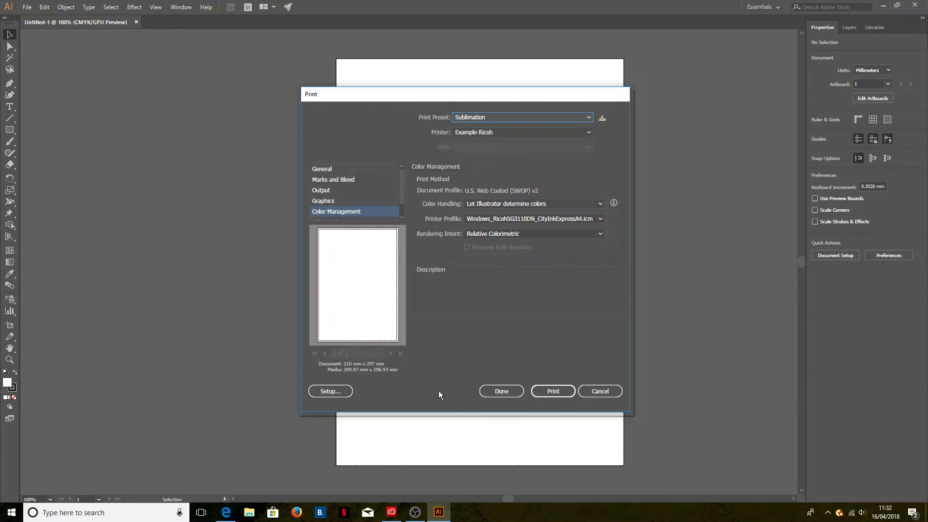
click(593, 392)
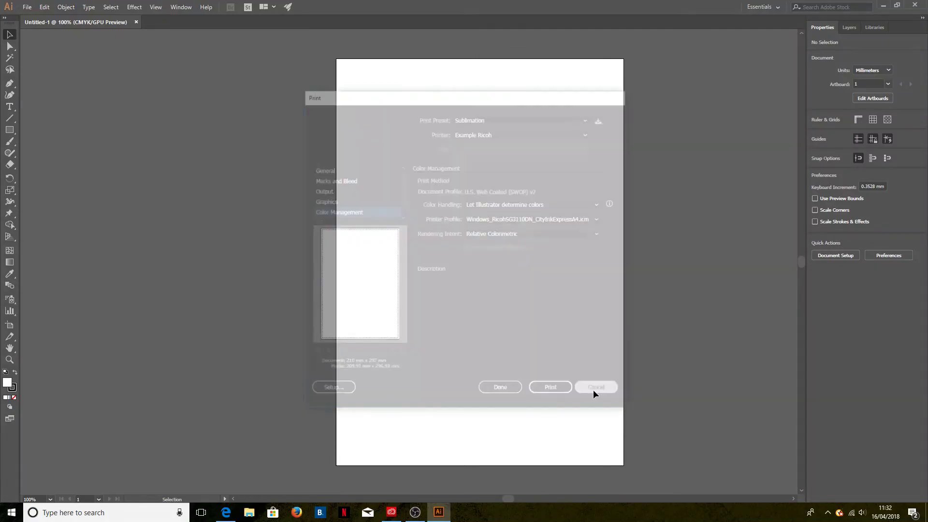